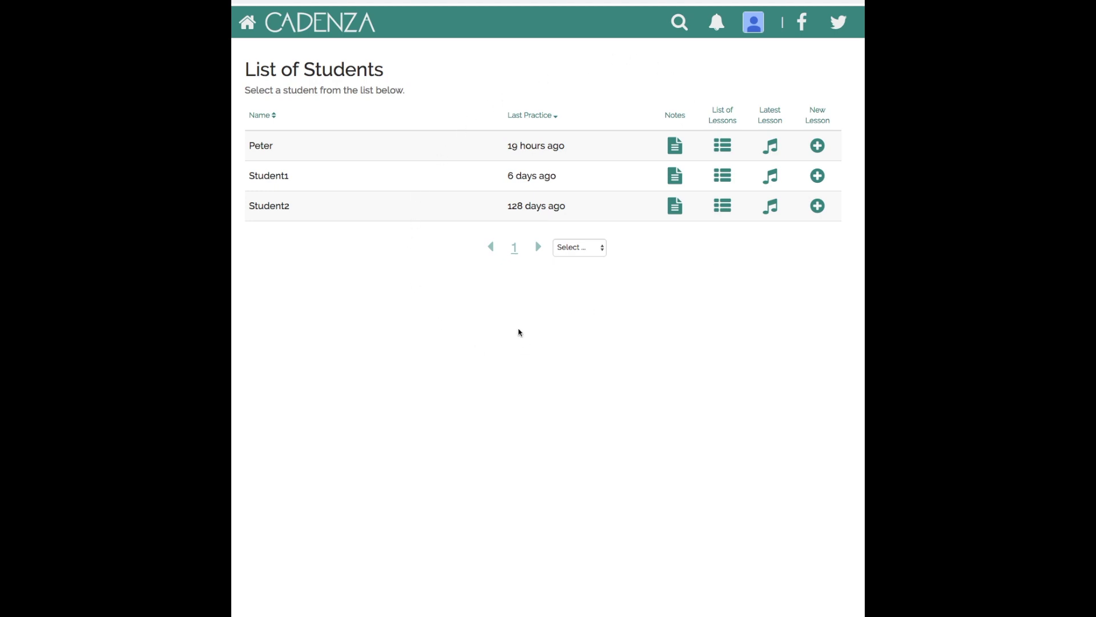
- Create a new Student1 lesson with a Repertoire task titled 'Arabesque' set to 5 times
{"action": "left_click", "coordinate": [818, 175]}
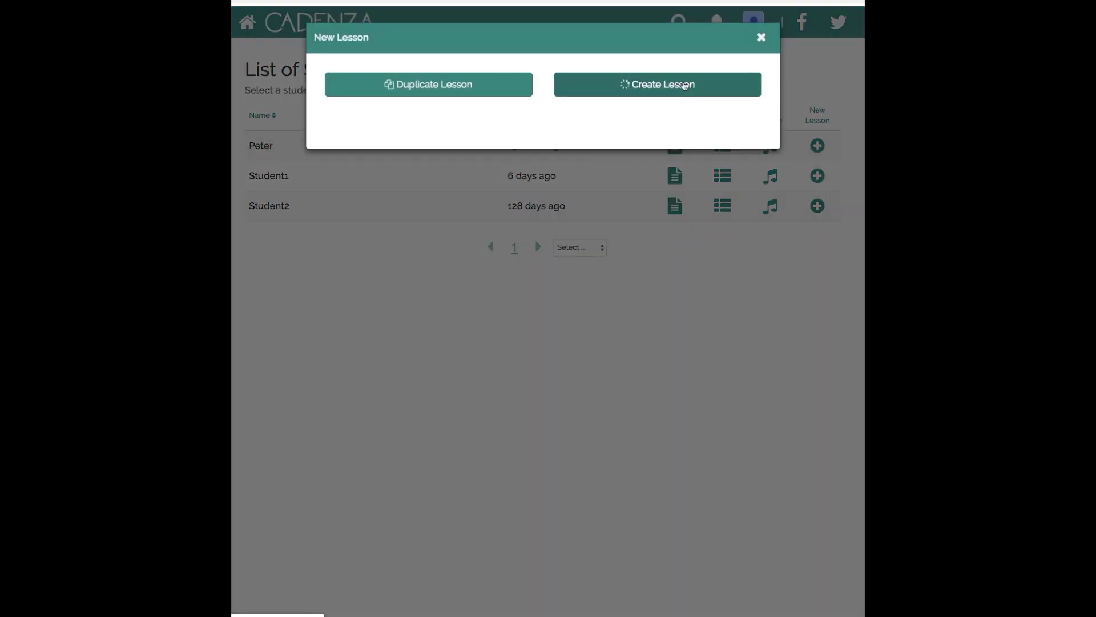
{"action": "left_click", "coordinate": [627, 84]}
{"action": "left_click", "coordinate": [520, 181]}
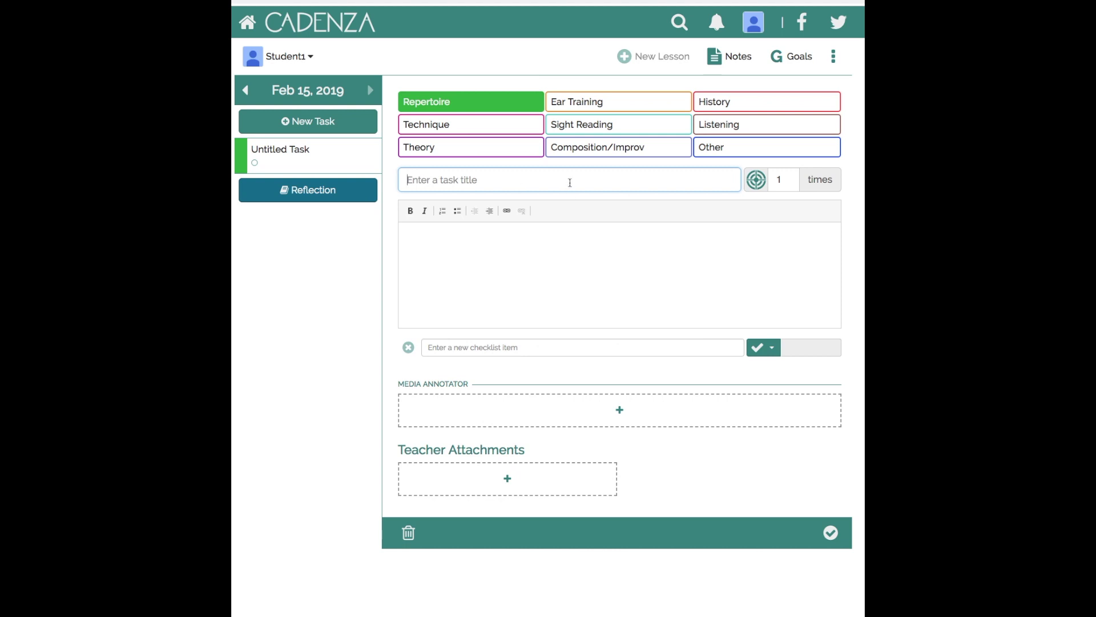
{"action": "type", "text": "Arabesuque"}
{"action": "key", "text": "BackSpace"}
{"action": "key", "text": "BackSpace"}
{"action": "key", "text": "BackSpace"}
{"action": "type", "text": "que"}
{"action": "left_click", "coordinate": [784, 180]}
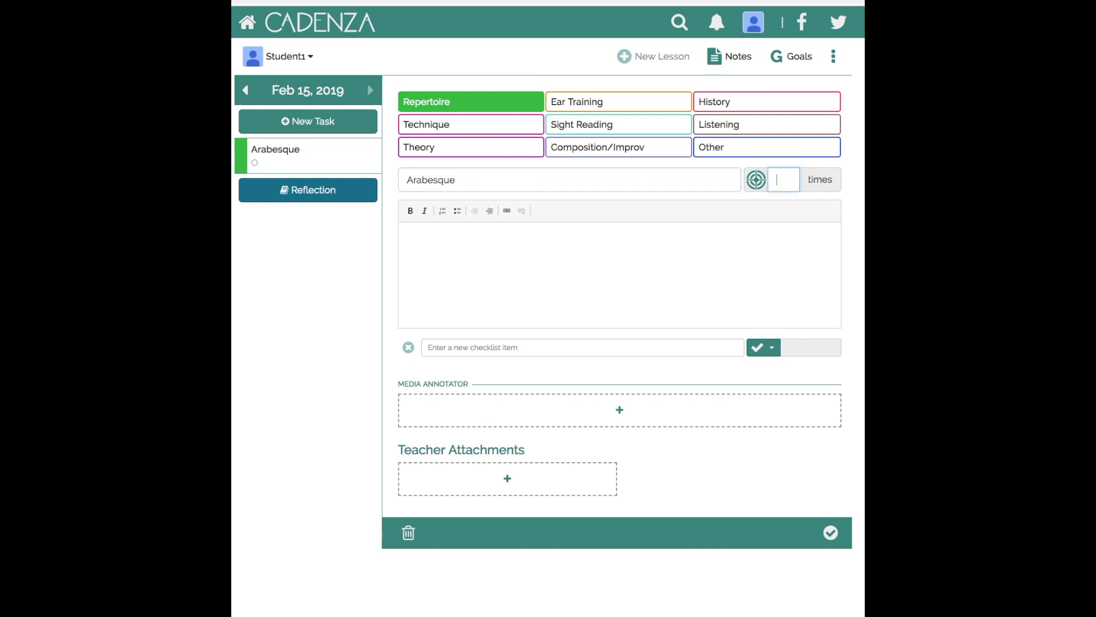
{"action": "type", "text": "5"}
{"action": "left_click", "coordinate": [668, 240]}
- Attach the video IMG_0875.MOV to the Arabesque task, save the task, and open the video for annotating
{"action": "left_click", "coordinate": [612, 417]}
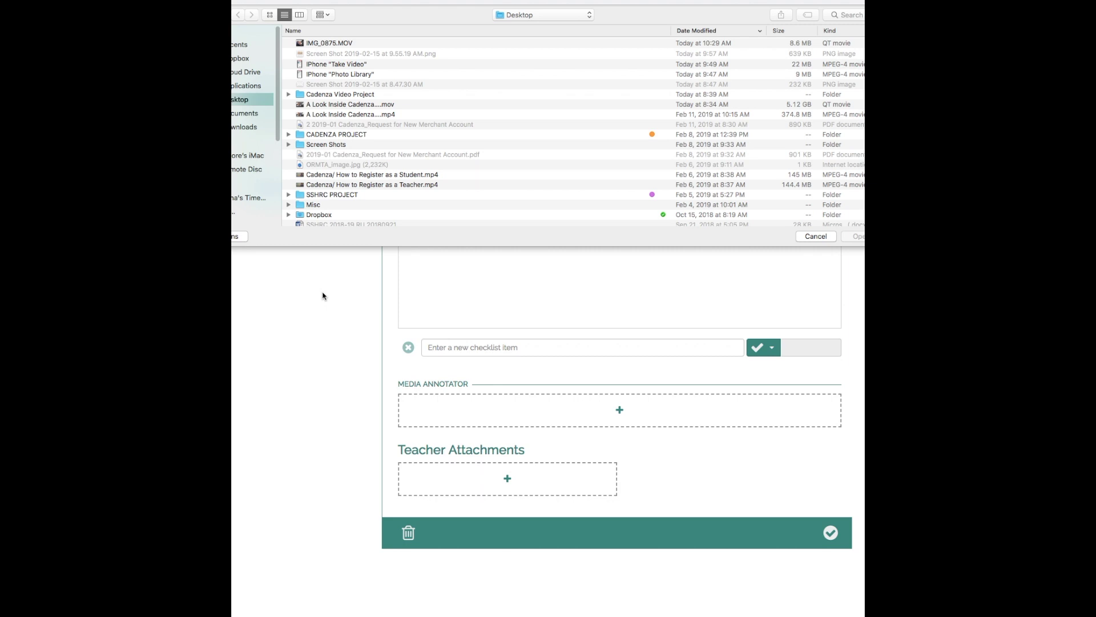
{"action": "left_click", "coordinate": [324, 45]}
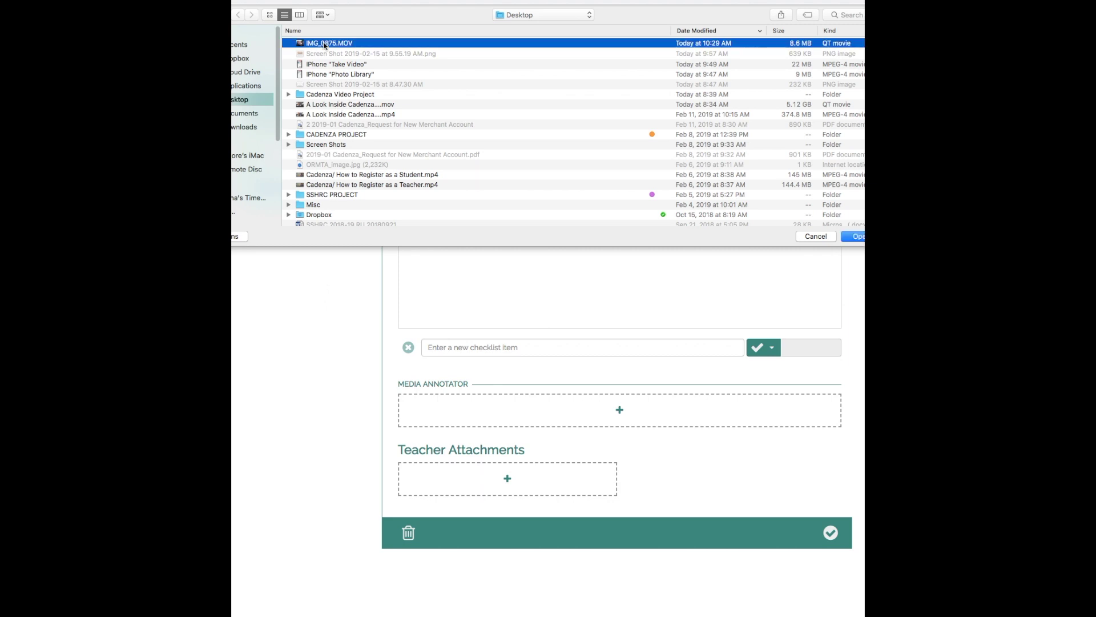
{"action": "left_click", "coordinate": [850, 238]}
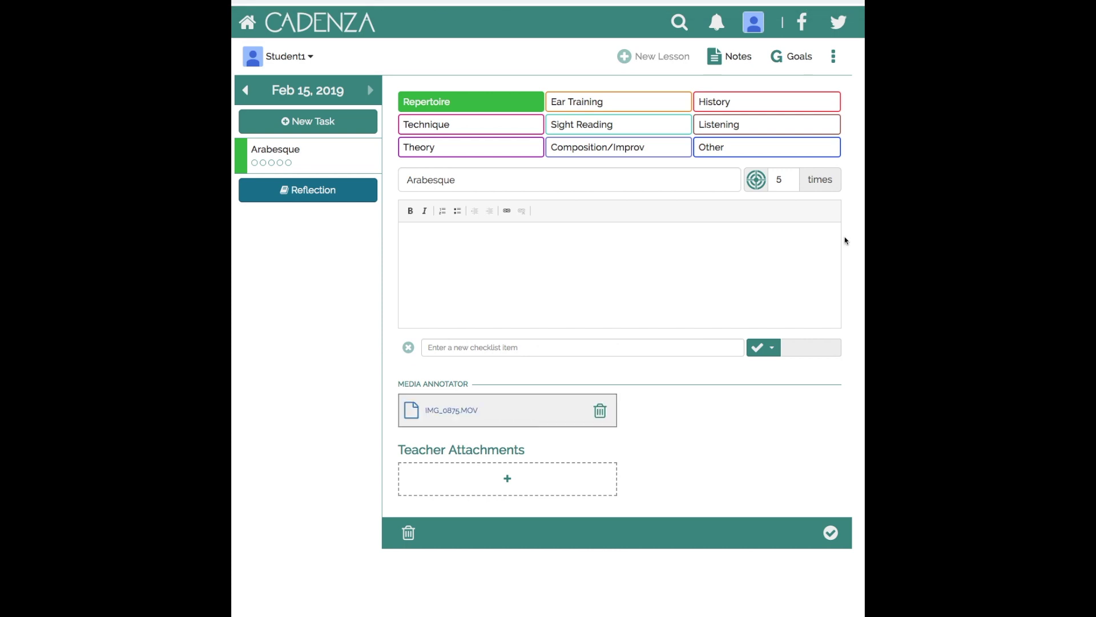
{"action": "left_click", "coordinate": [830, 534]}
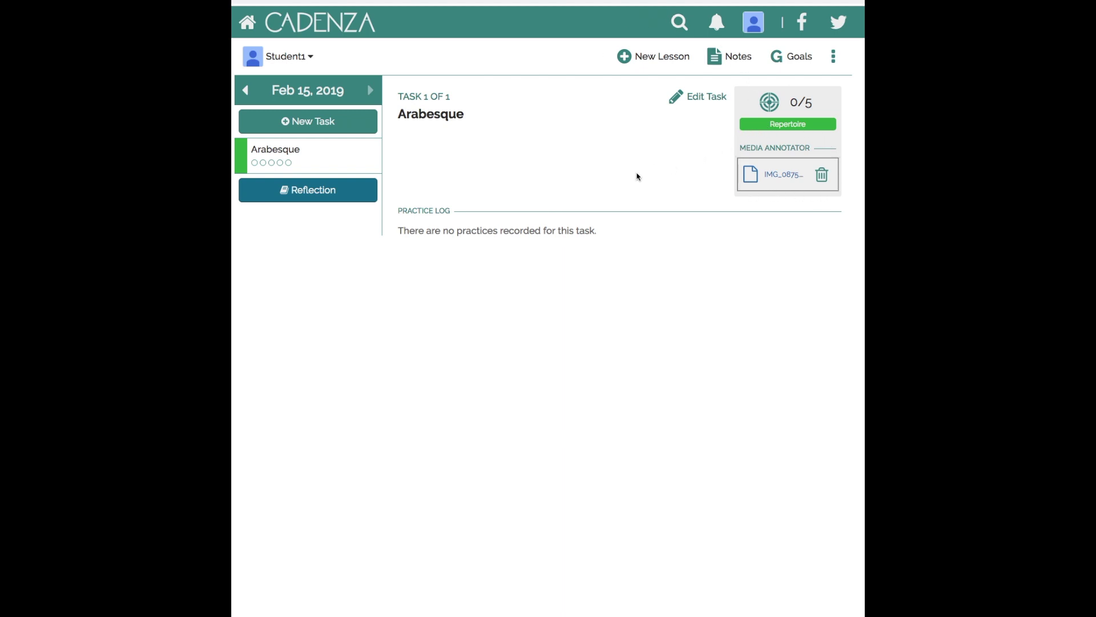
{"action": "left_click", "coordinate": [785, 174]}
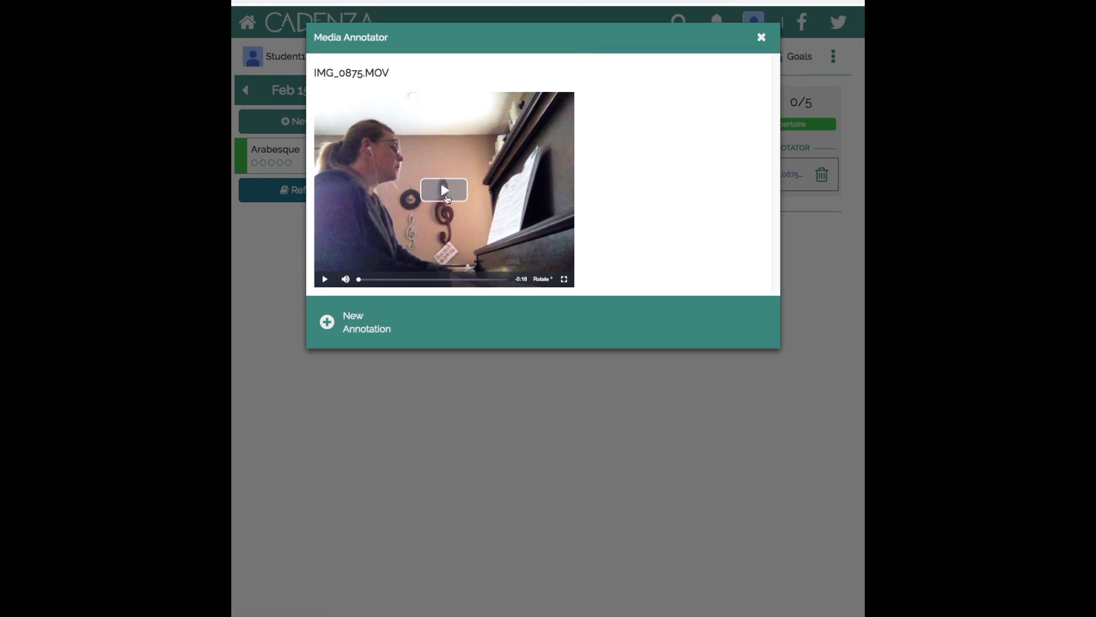
- Add a 3-second annotation at 0:02 reading 'Do you notice the crisp staccato?'
{"action": "left_click", "coordinate": [328, 324]}
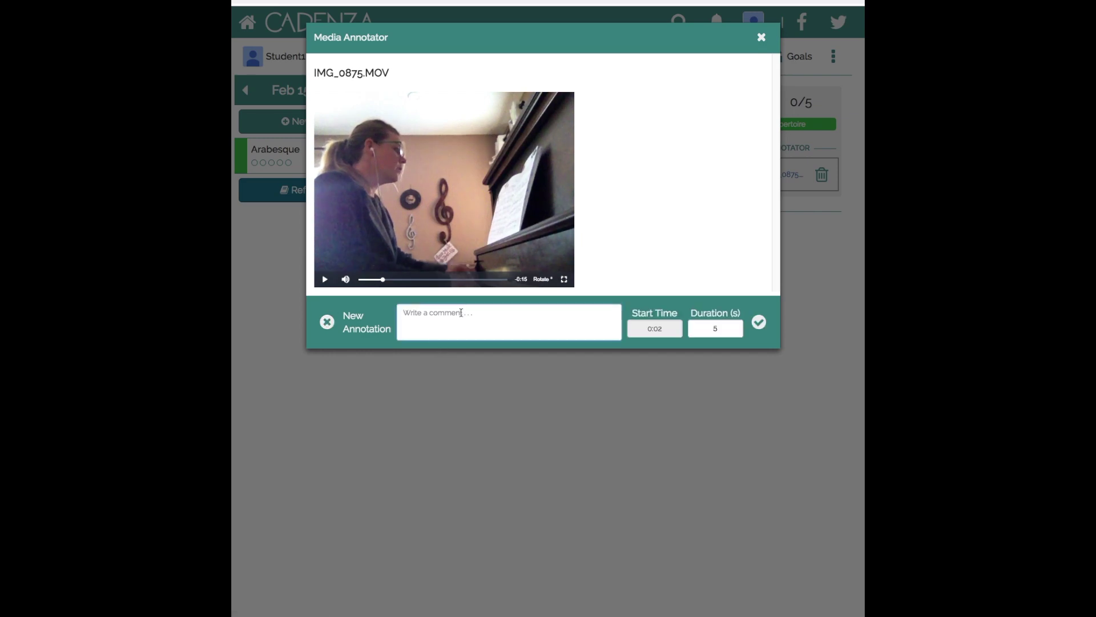
{"action": "type", "text": "Do you notice the crisp staccato?"}
{"action": "left_click", "coordinate": [717, 330]}
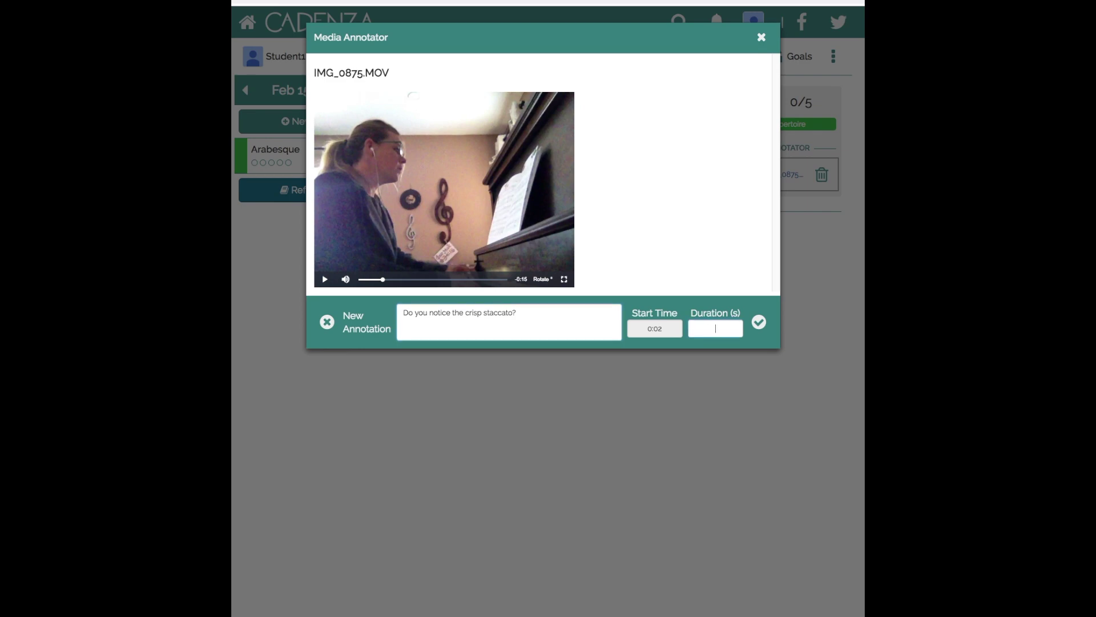
{"action": "left_click", "coordinate": [759, 322]}
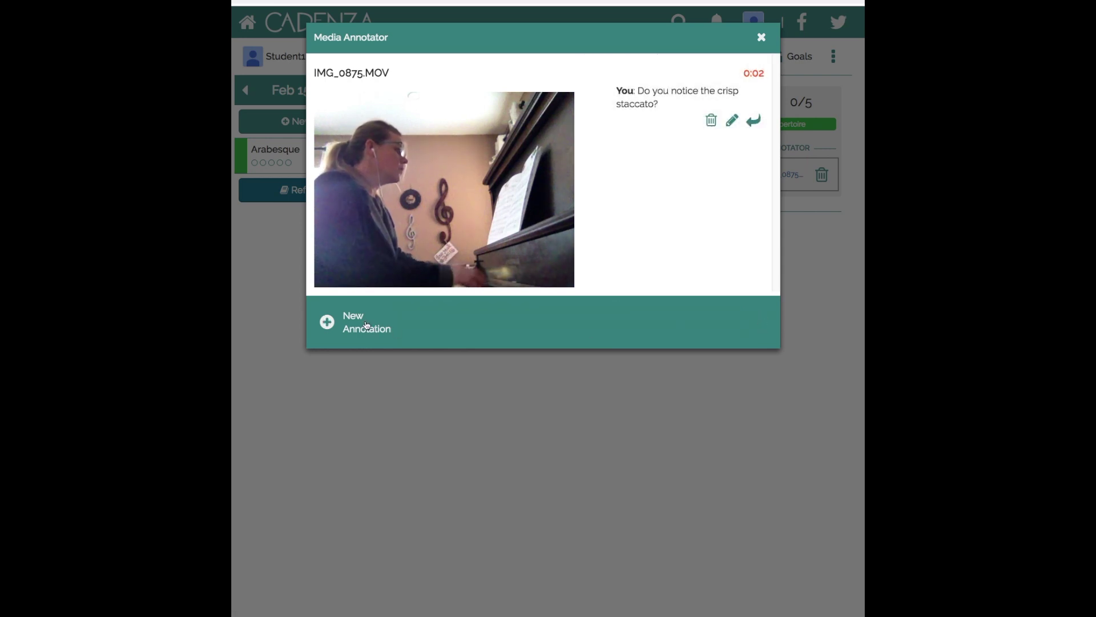
- Add an annotation at 0:08 reading 'Can you crescendo as you get higher?' and begin another at 0:15
{"action": "left_click", "coordinate": [328, 323]}
{"action": "type", "text": "Can you cre"}
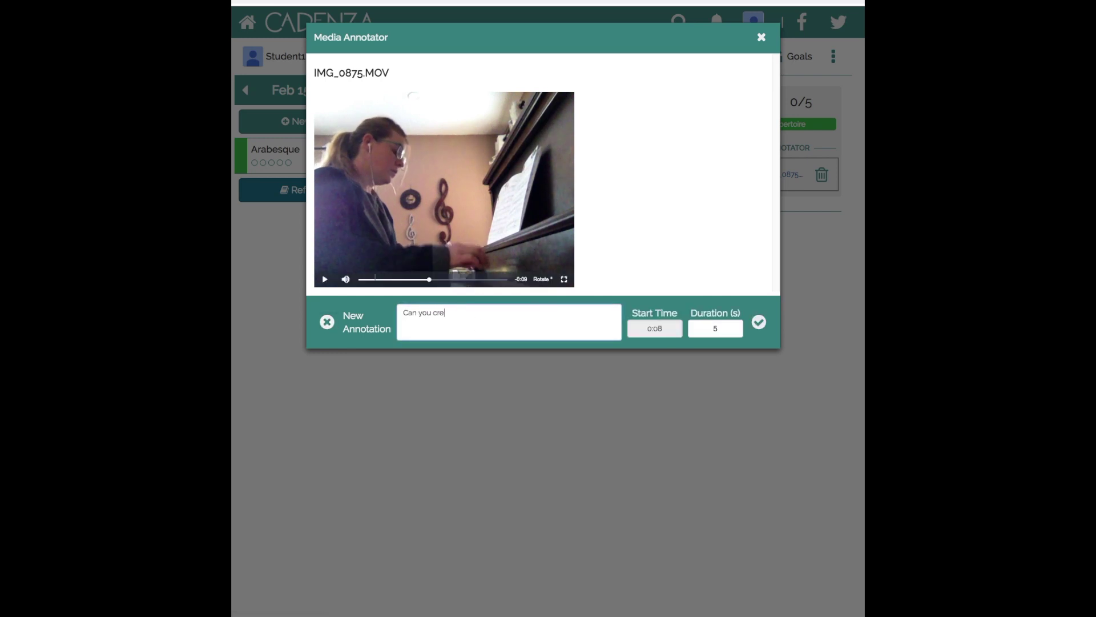
{"action": "type", "text": "scendo as you get higher?"}
{"action": "left_click", "coordinate": [758, 323]}
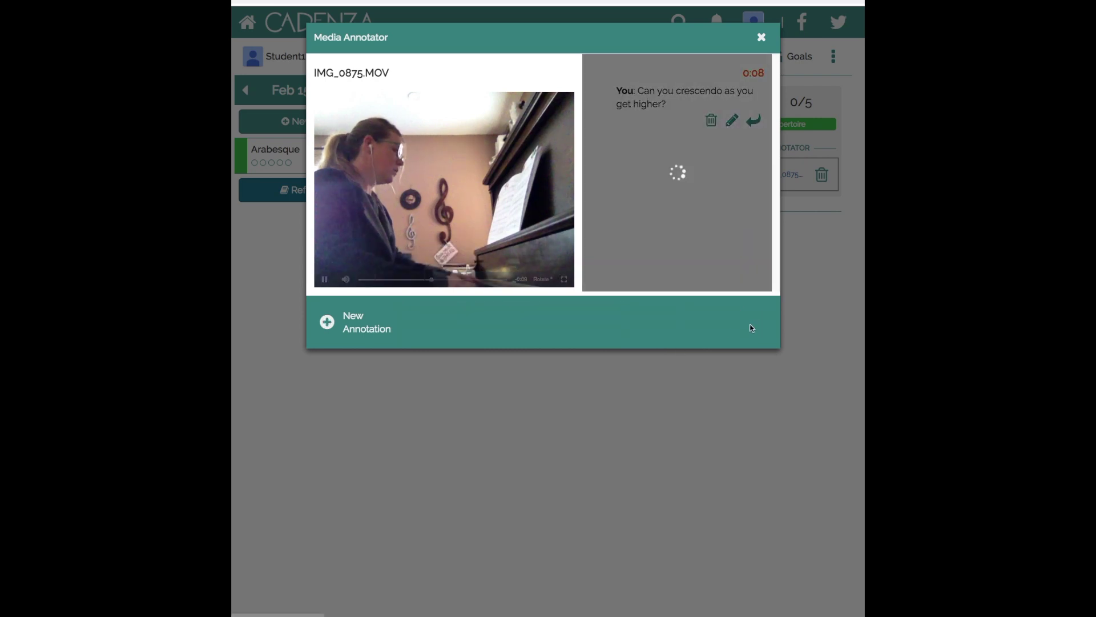
{"action": "left_click", "coordinate": [339, 321]}
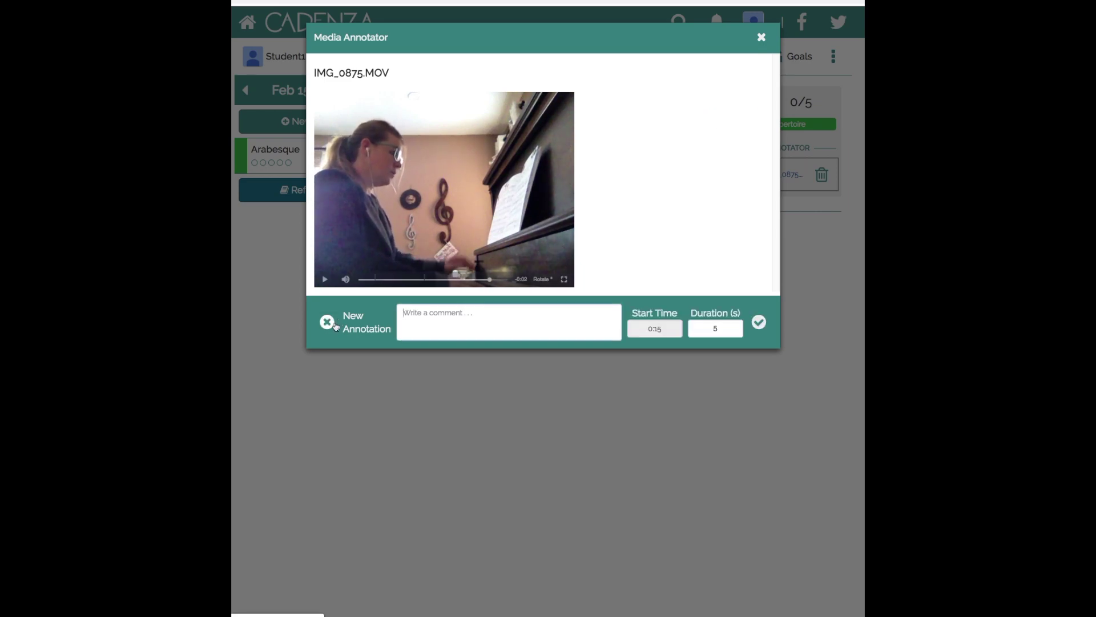
- Save the 0:15 annotation: 'You have been doing great work on this piece. Your next step is to try and be steady throughout.'
{"action": "left_click", "coordinate": [567, 323]}
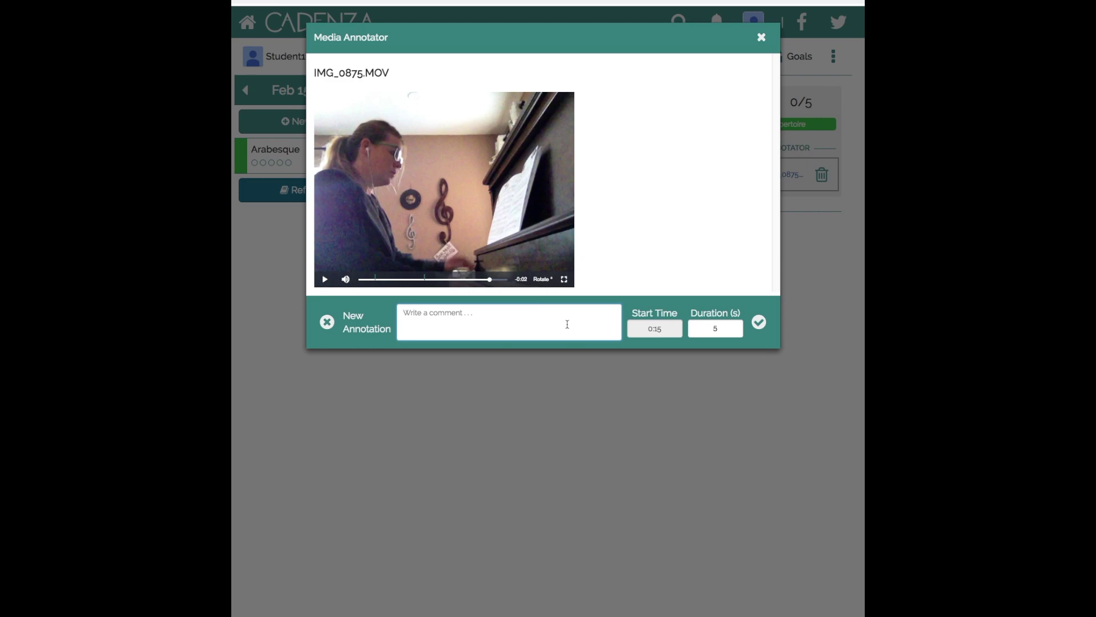
{"action": "type", "text": "You have been doing great work on this piece."}
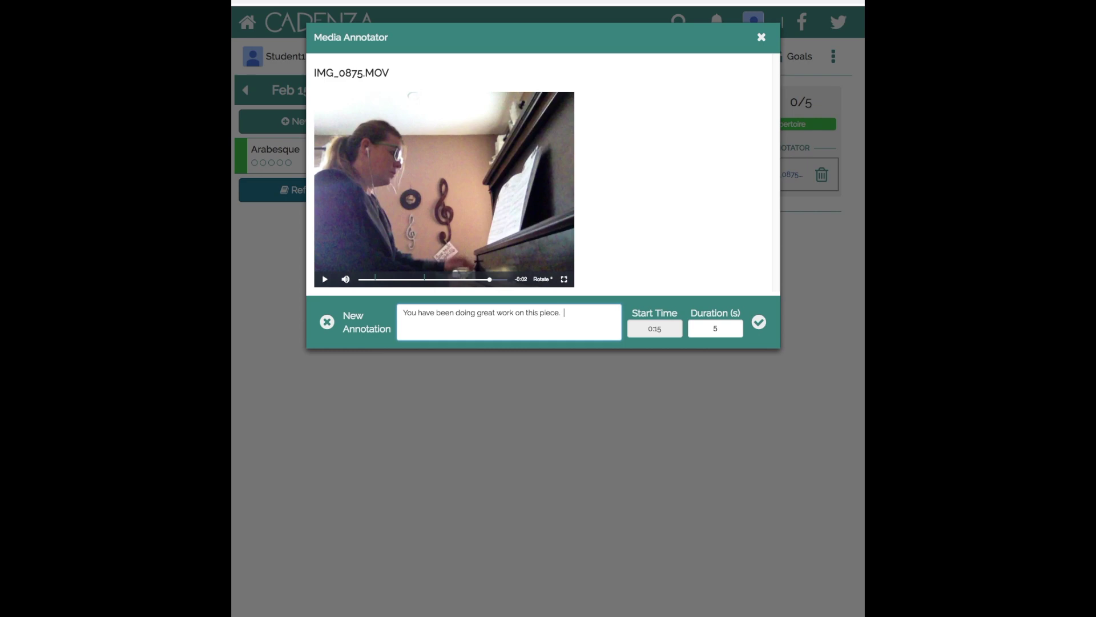
{"action": "type", "text": "Your next step is to try and be steady "}
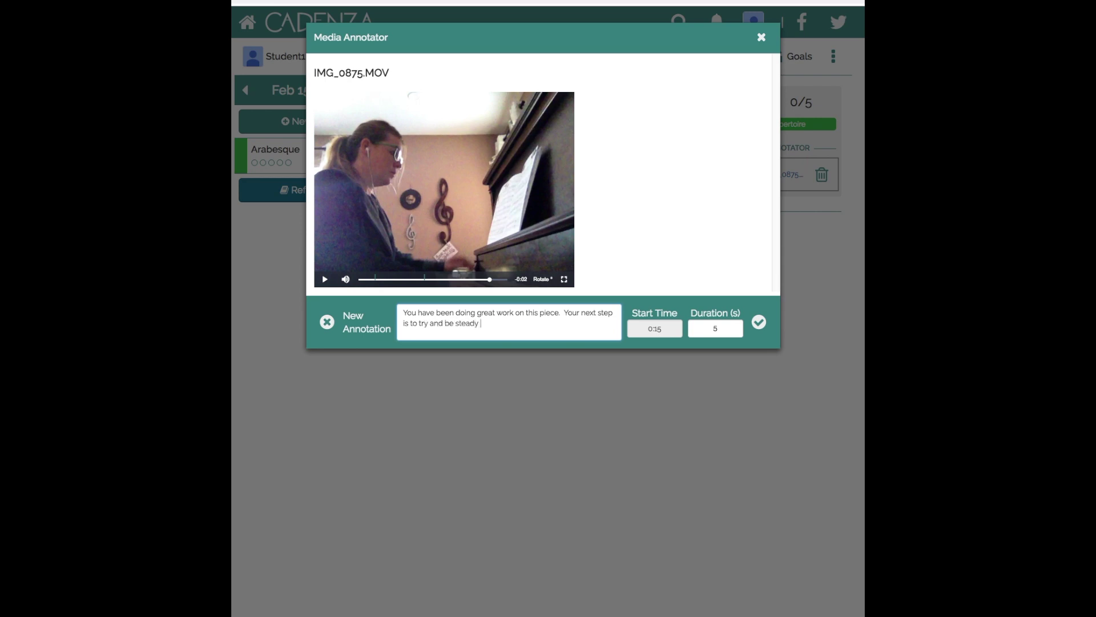
{"action": "type", "text": "throughout."}
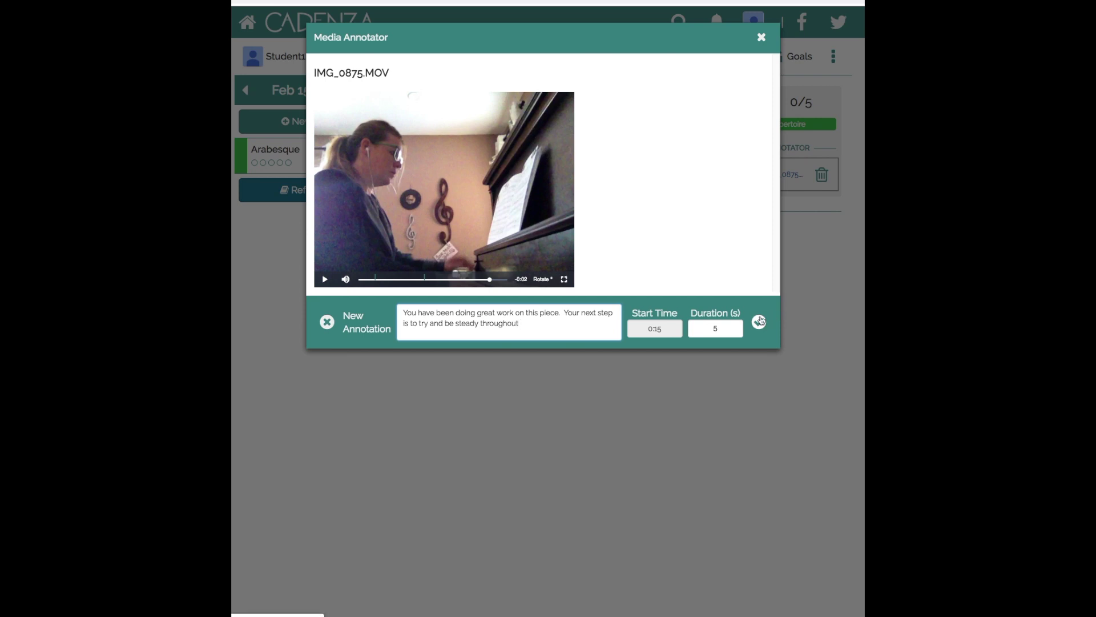
{"action": "left_click", "coordinate": [758, 323]}
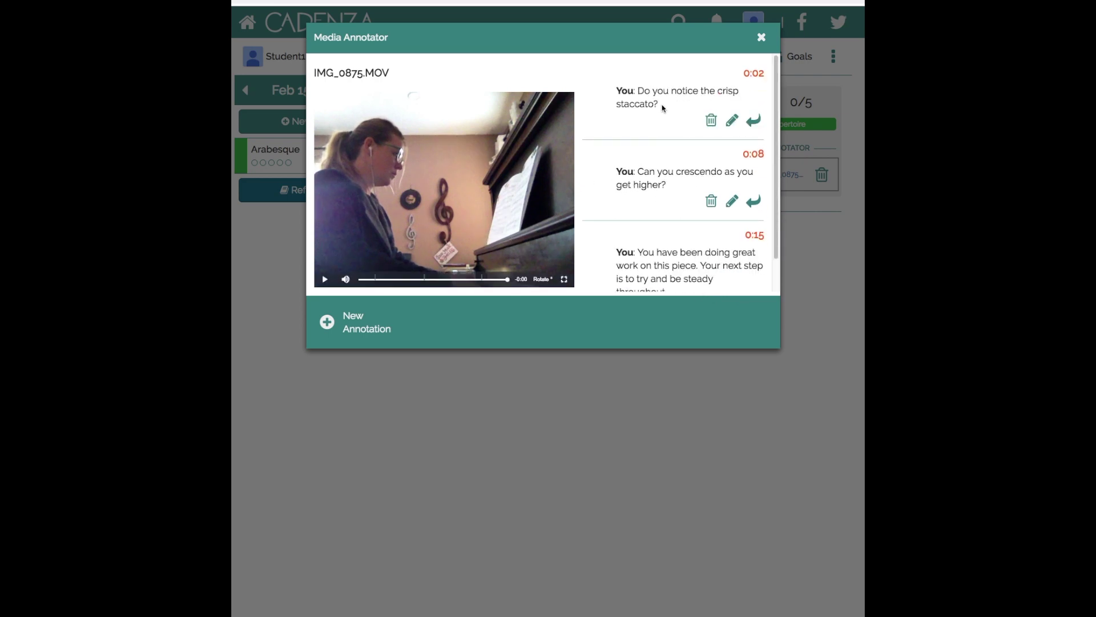
- Play back the video, delete the 0:02 staccato annotation, and close the Media Annotator
{"action": "left_click_drag", "start_coordinate": [776, 57], "coordinate": [776, 93]}
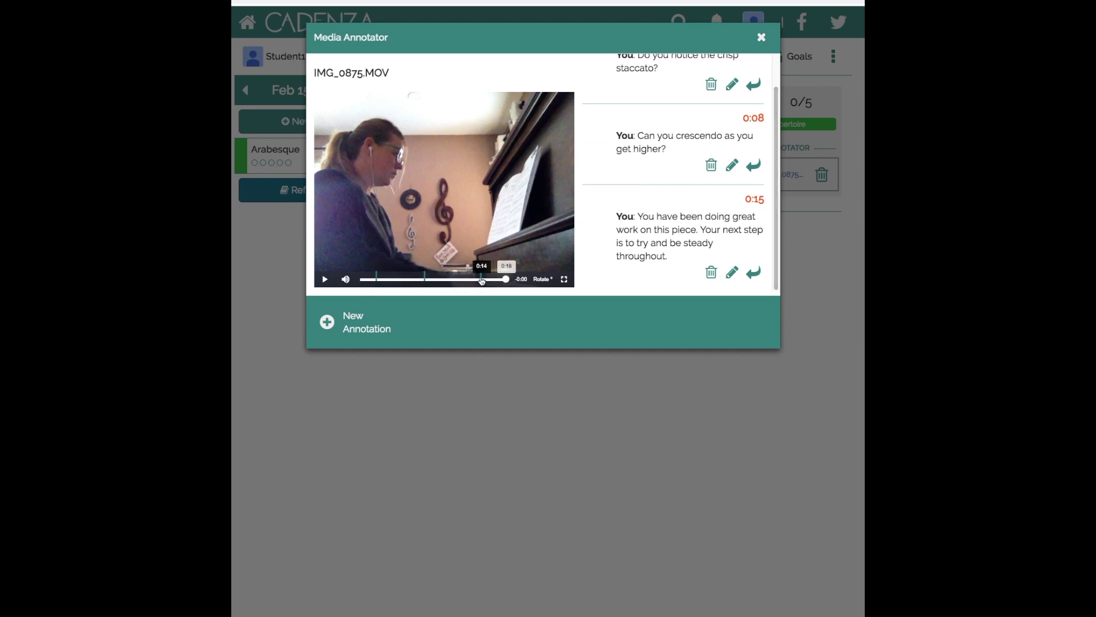
{"action": "left_click", "coordinate": [324, 284]}
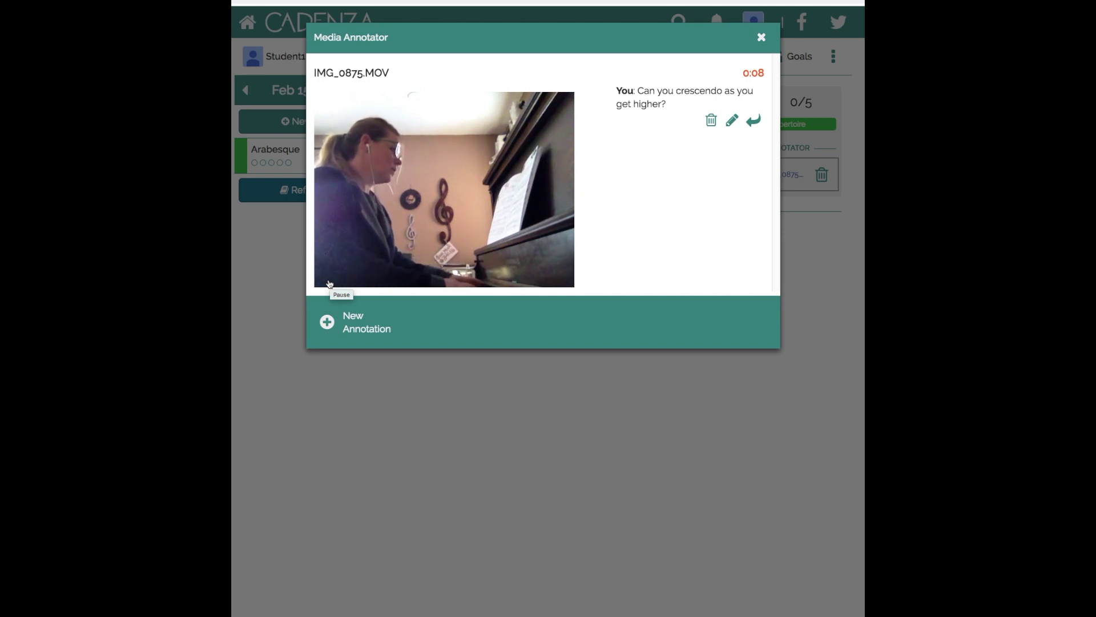
{"action": "mouse_move", "coordinate": [330, 284]}
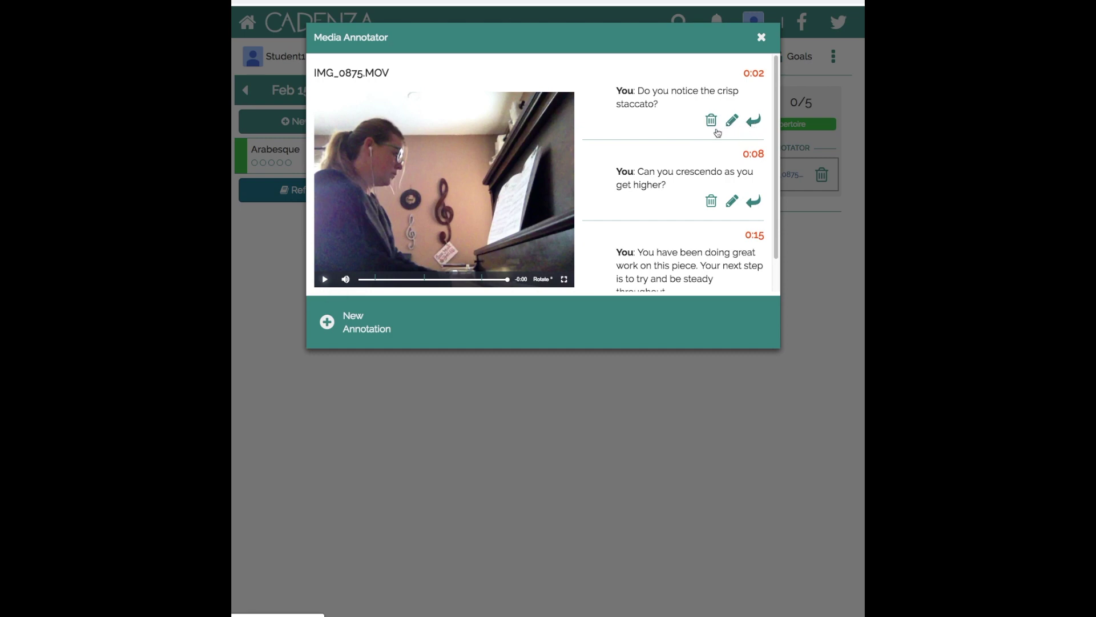
{"action": "left_click", "coordinate": [710, 122]}
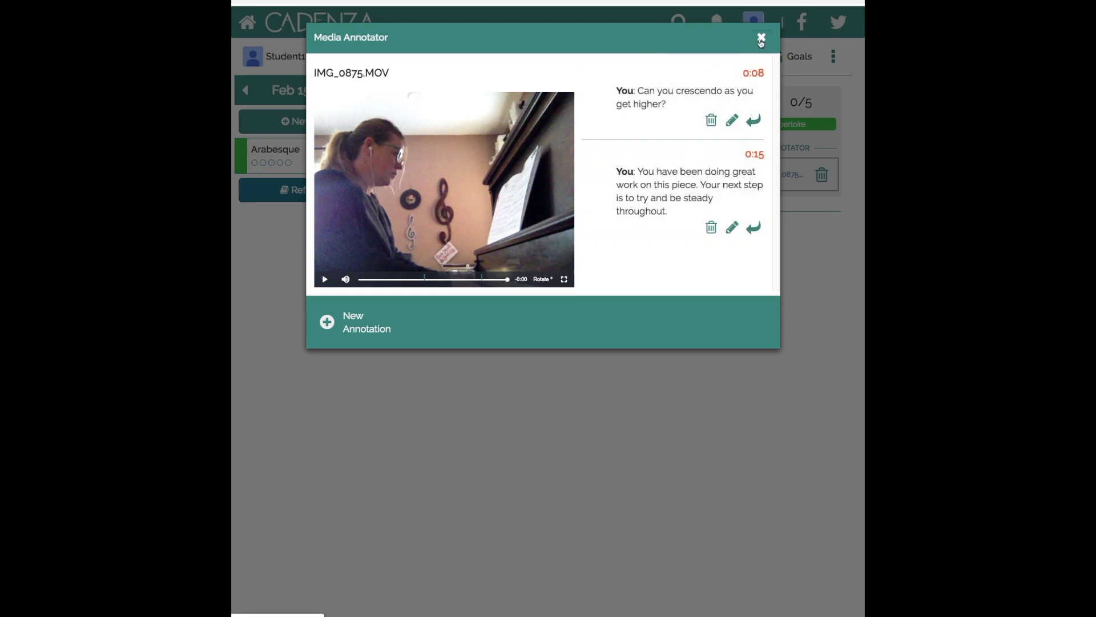
{"action": "left_click", "coordinate": [761, 40]}
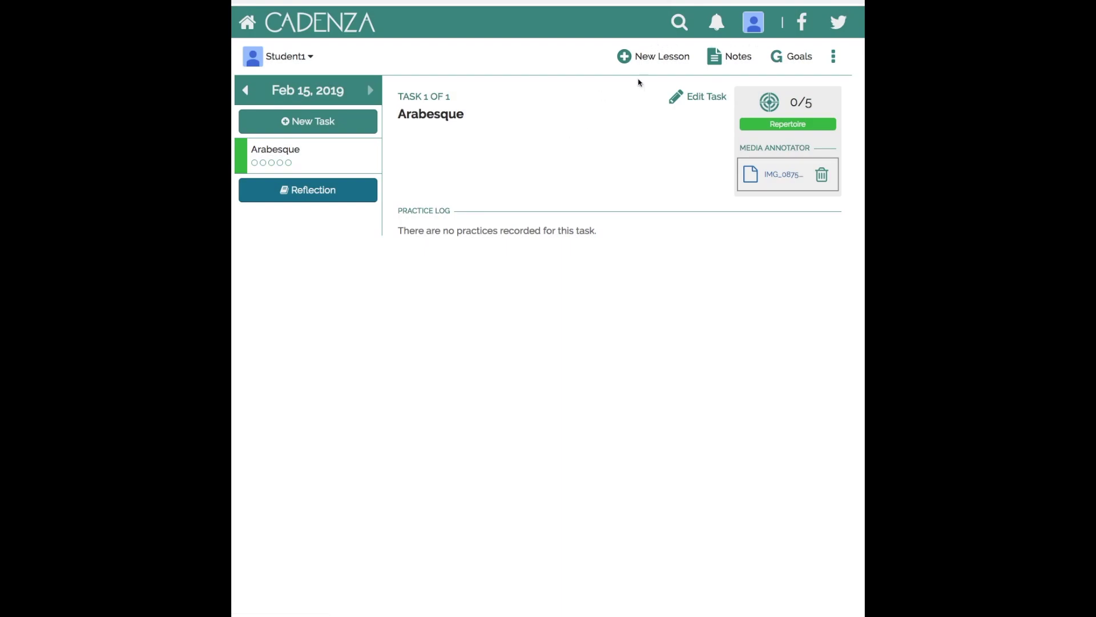